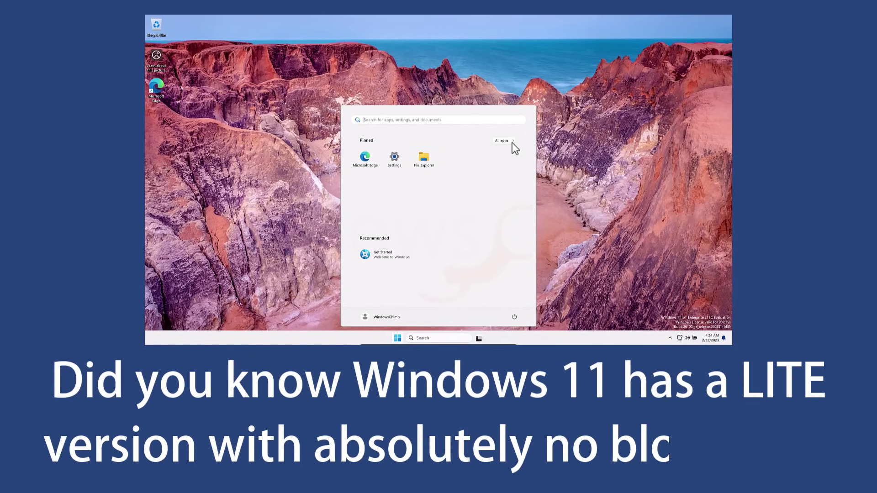
Open All apps and scroll through the short list of preinstalled LTSC apps.
click(509, 141)
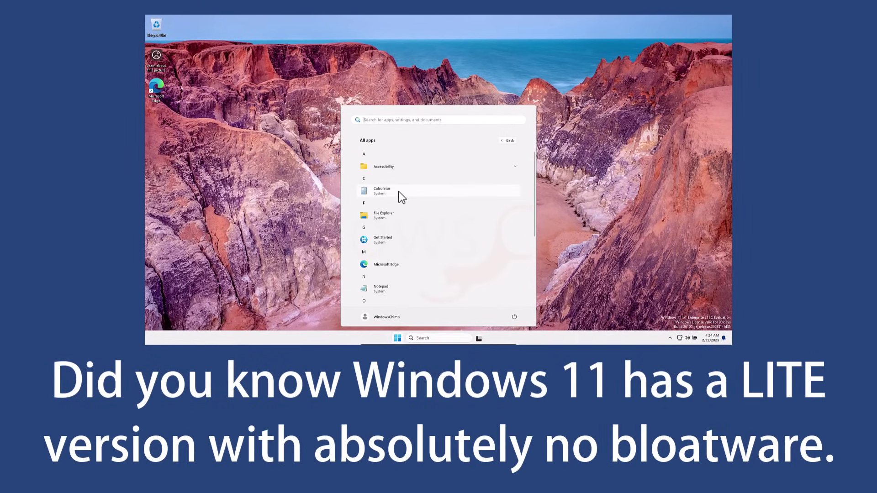
scroll(395, 242, down, 2)
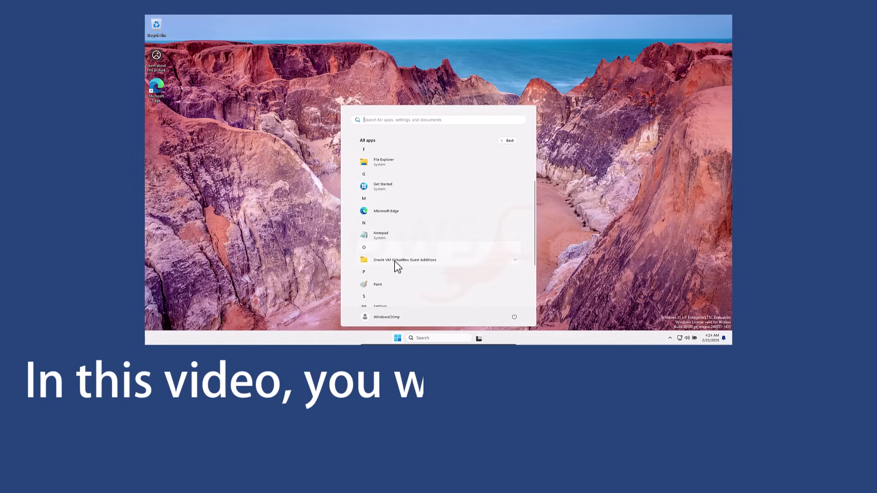
scroll(394, 261, down, 2)
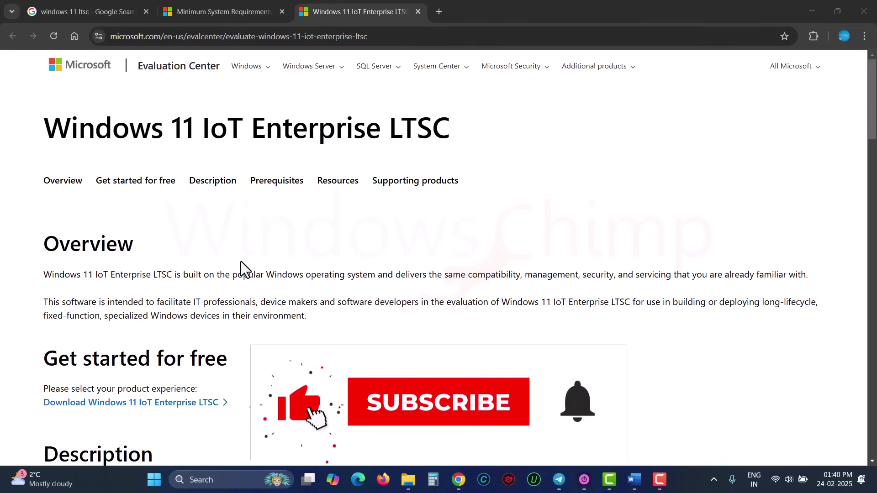
Highlight the LTSC title and its intended-use description, then scroll down to Prerequisites.
drag(43, 127, 466, 129)
scroll(311, 278, down, 1)
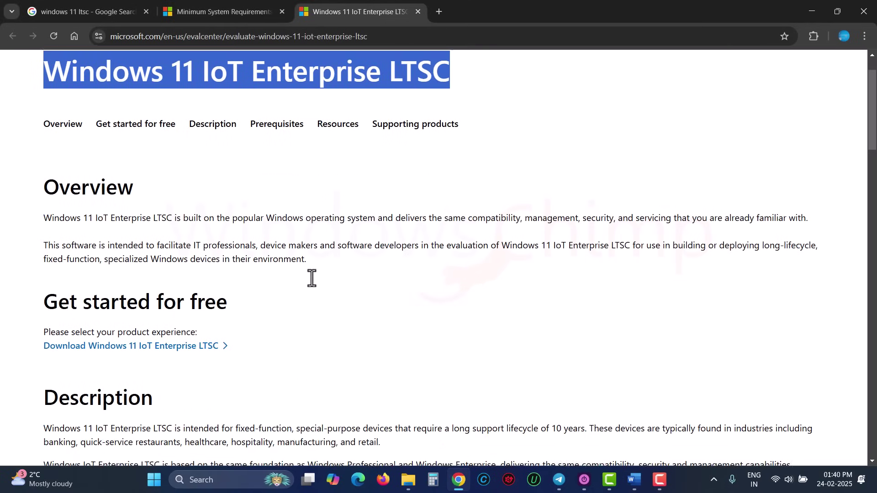
scroll(311, 278, down, 1)
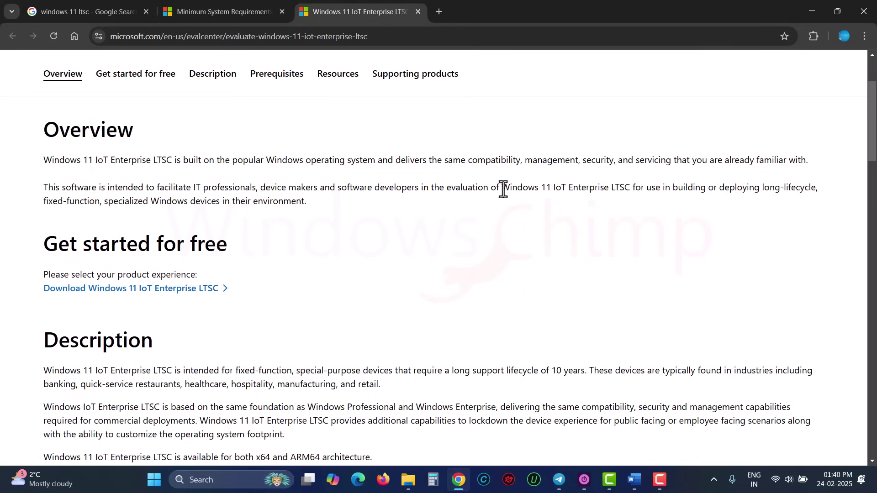
drag(501, 187, 269, 207)
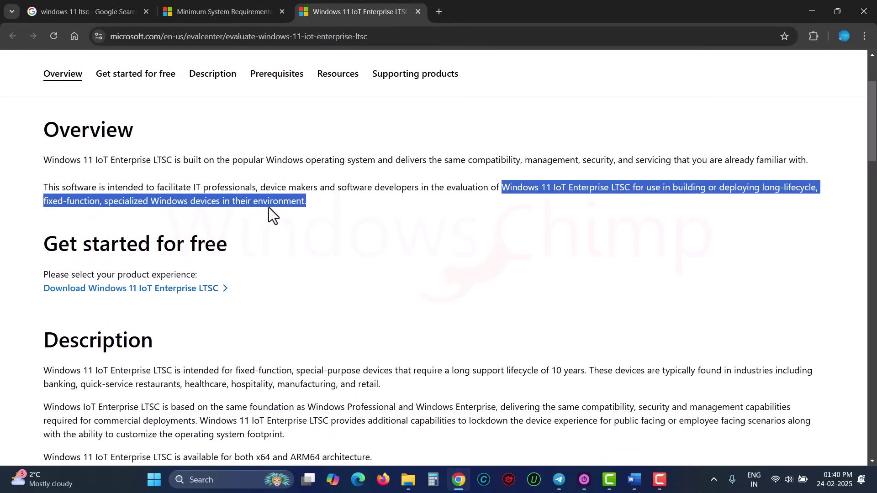
scroll(290, 246, down, 5)
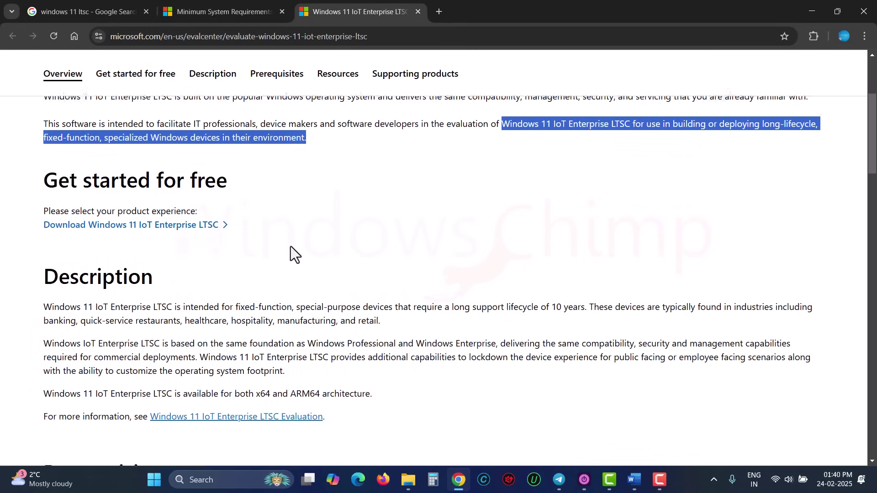
scroll(302, 250, up, 1)
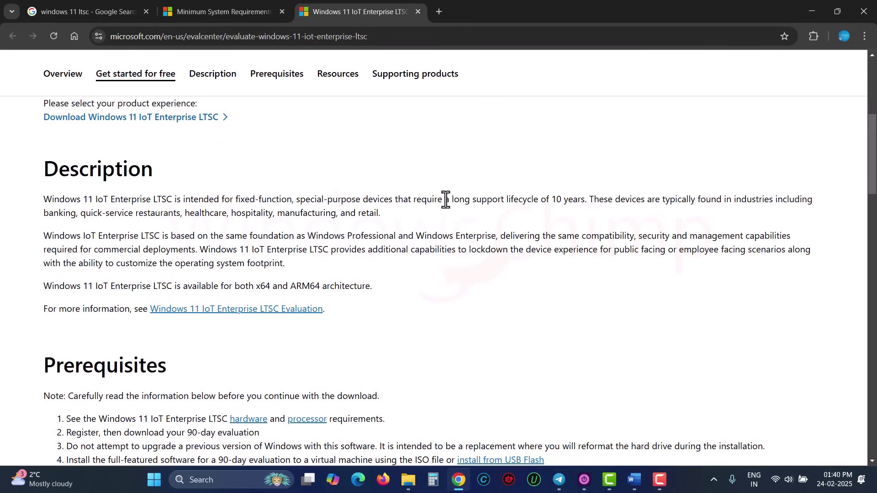
drag(452, 199, 584, 205)
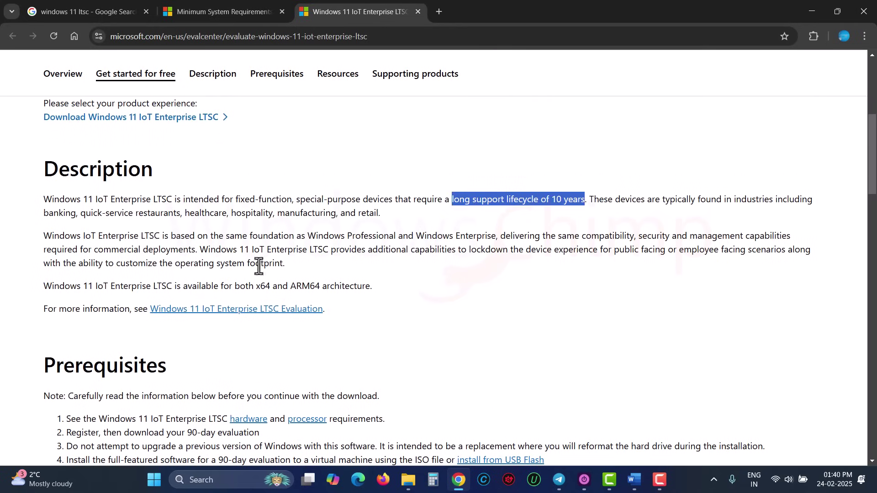
drag(255, 286, 372, 286)
scroll(252, 257, down, 3)
Open the hardware requirements in a new tab and highlight the optional processor, memory and storage minimums.
middle_click(251, 250)
click(475, 11)
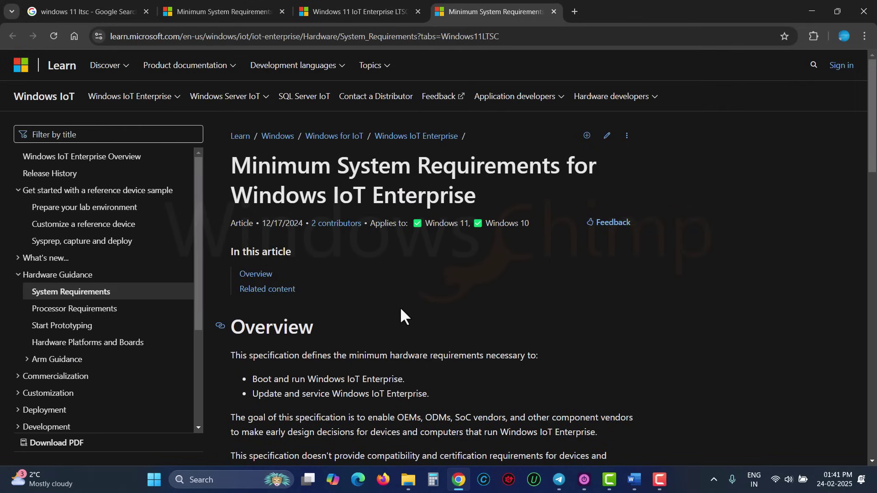
scroll(402, 311, down, 15)
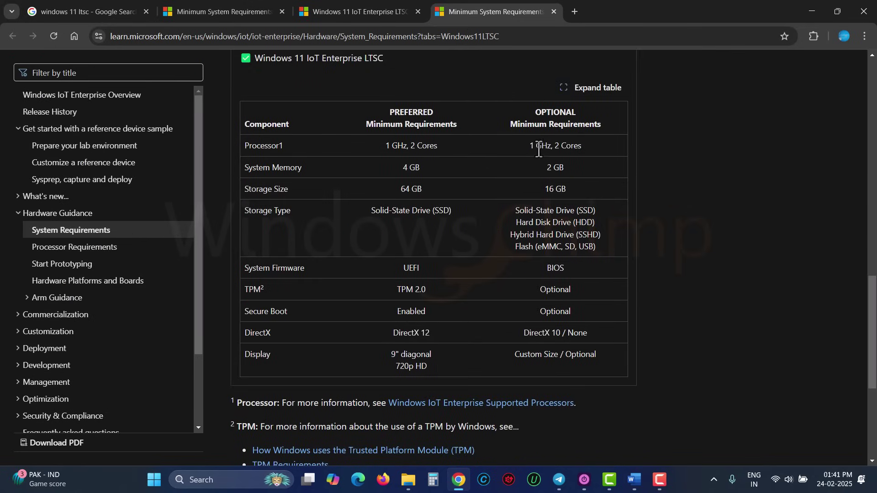
drag(528, 147, 591, 246)
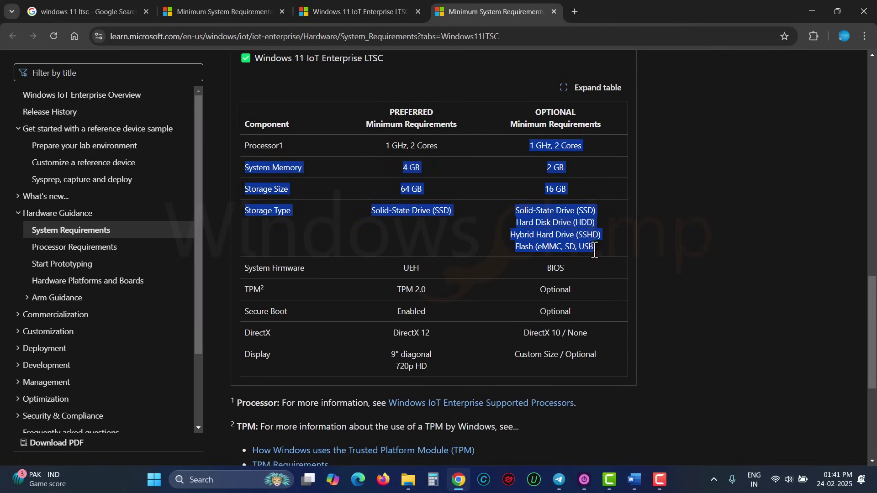
click(602, 274)
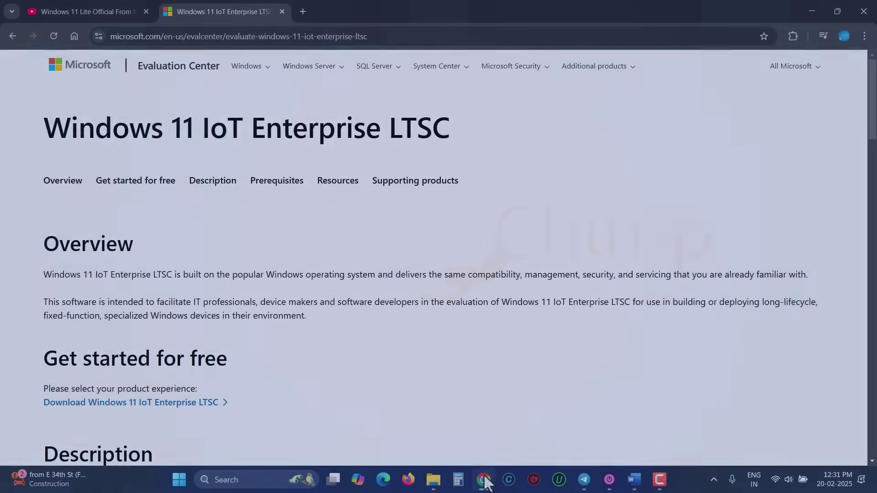
Enter the last name, e-mail address and company name 'personal' in the trial form.
scroll(280, 222, down, 2)
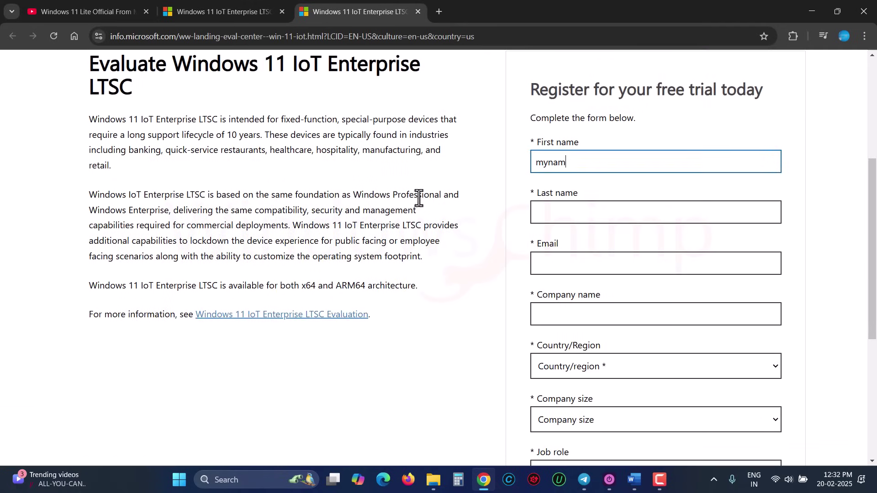
key(Tab)
text(slovika)
key(Tab)
key(Tab)
text(personal)
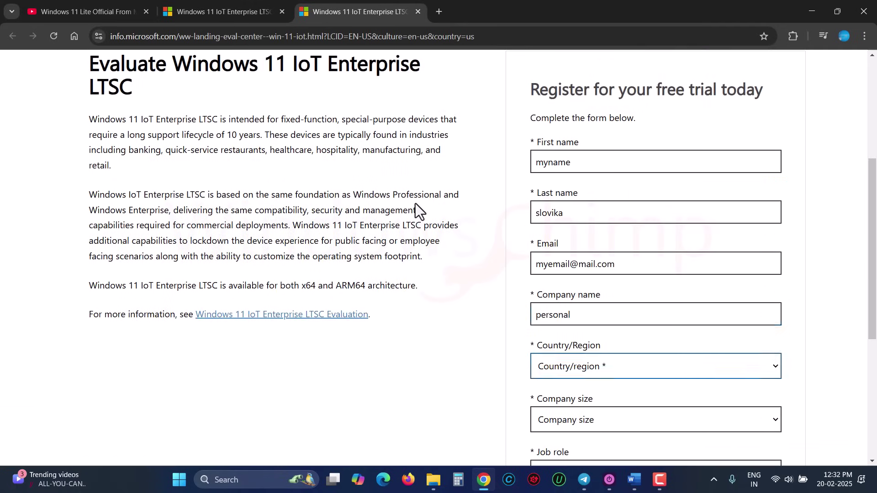
Choose United States, job role Owner, company size 1, add a phone number and submit.
click(565, 367)
click(566, 420)
text(Owner)
scroll(565, 319, down, 5)
click(575, 294)
click(574, 188)
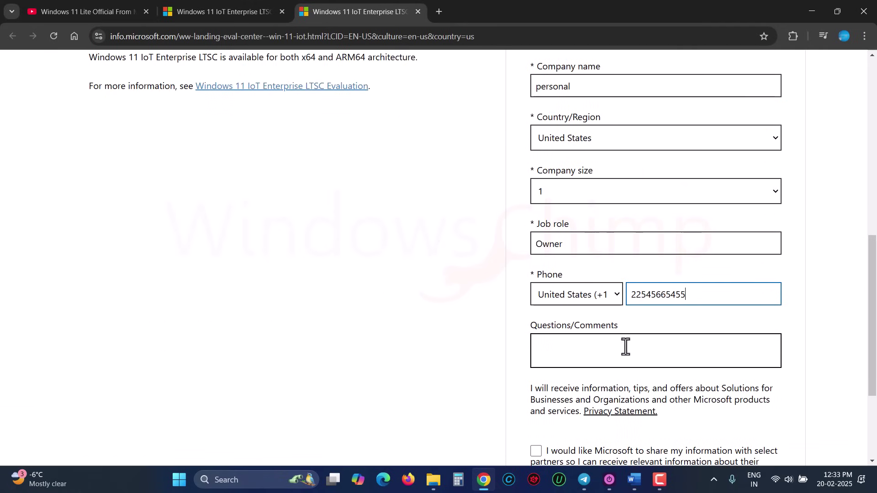
click(624, 347)
scroll(589, 407, down, 3)
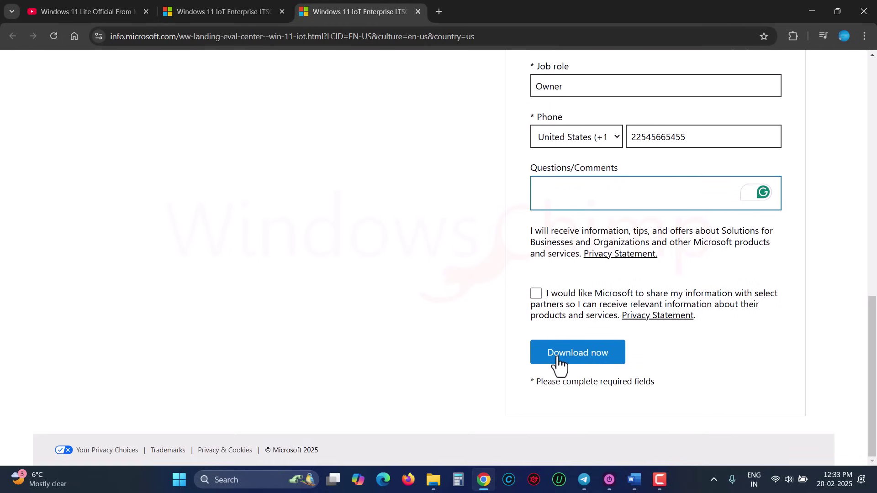
click(555, 357)
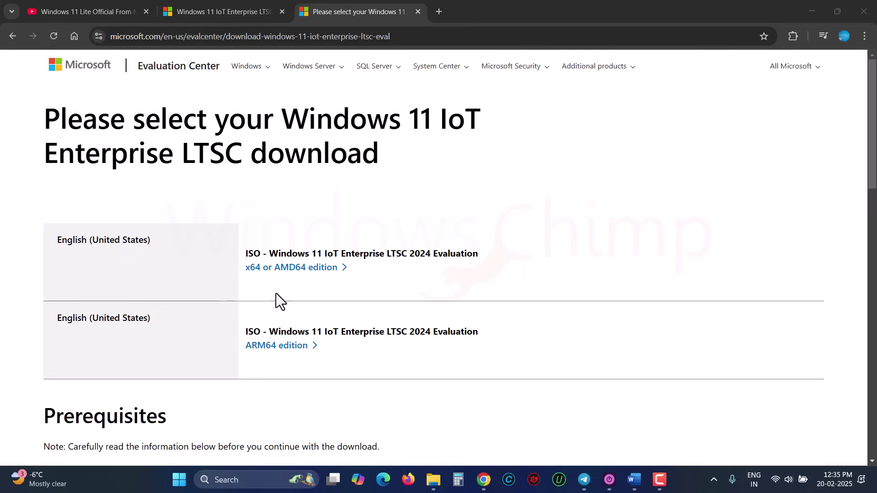
Download the x64 edition ISO and check it in Chrome's recent downloads.
click(287, 268)
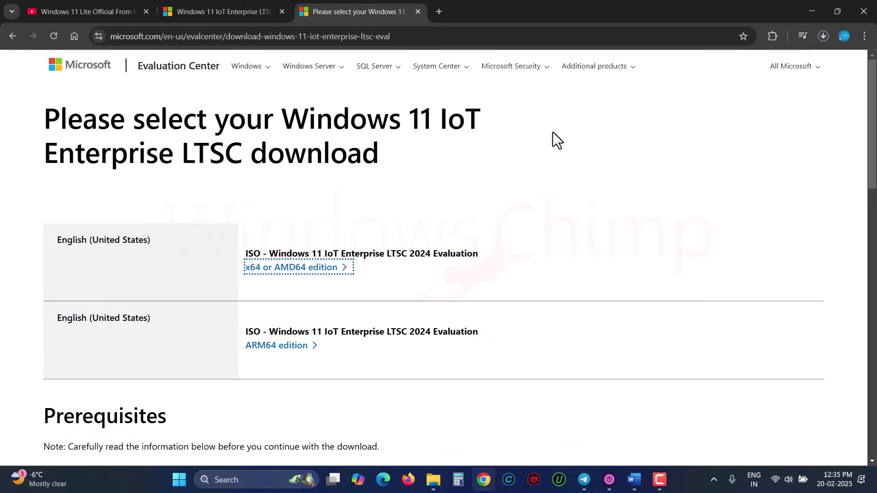
click(824, 35)
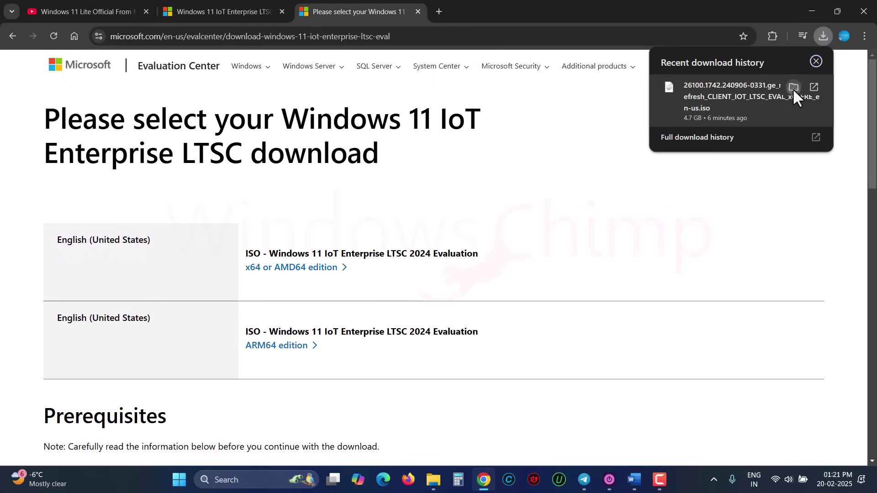
Show the ISO in the Downloads folder and resize the Name column to read its filename.
click(792, 88)
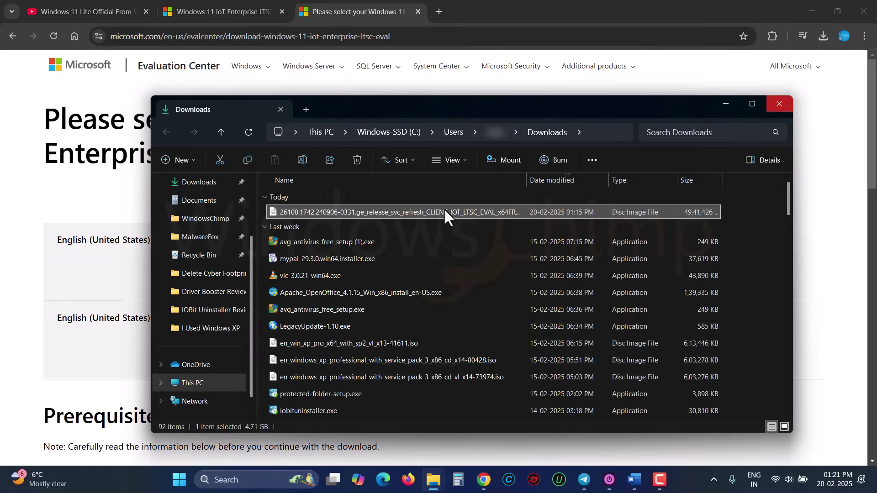
drag(524, 179, 469, 179)
drag(525, 179, 576, 180)
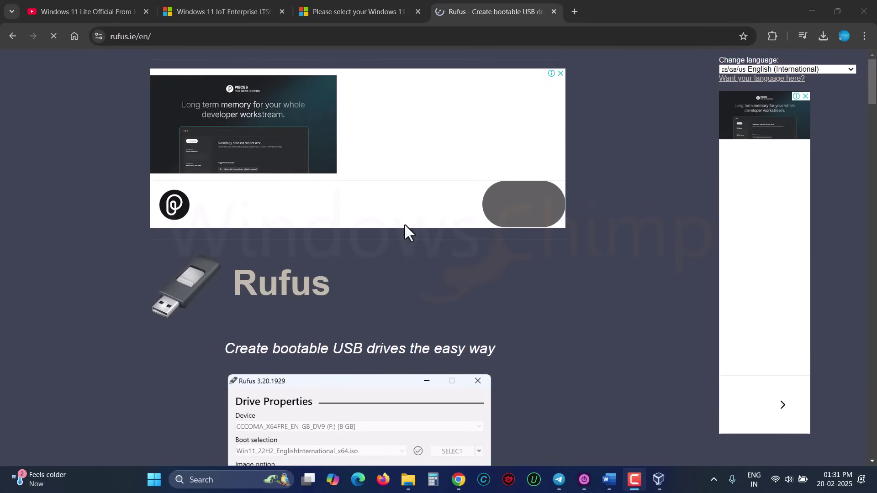
scroll(404, 226, down, 5)
Download the portable rufus-4.6p.exe from the Rufus site, closing the full-page ad.
scroll(342, 360, down, 7)
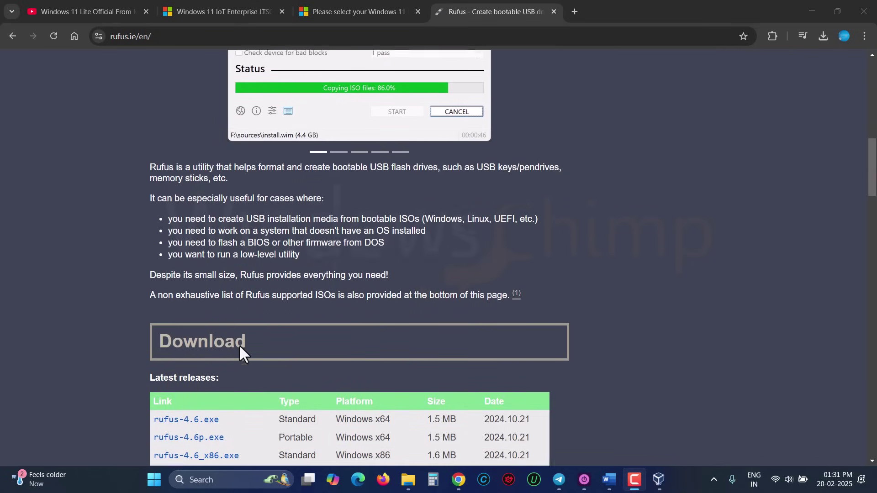
scroll(239, 346, down, 4)
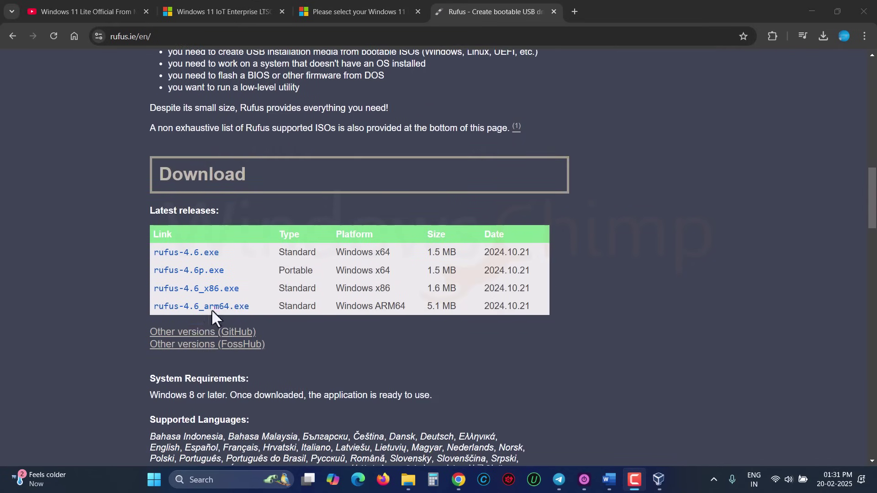
click(198, 272)
click(371, 368)
Launch portable Rufus from the downloads list, approving the UAC prompt and update check.
click(823, 36)
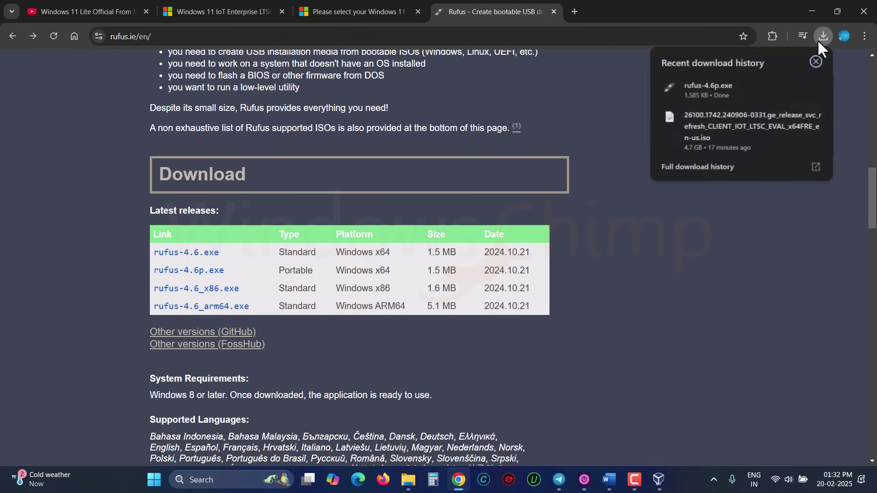
click(708, 87)
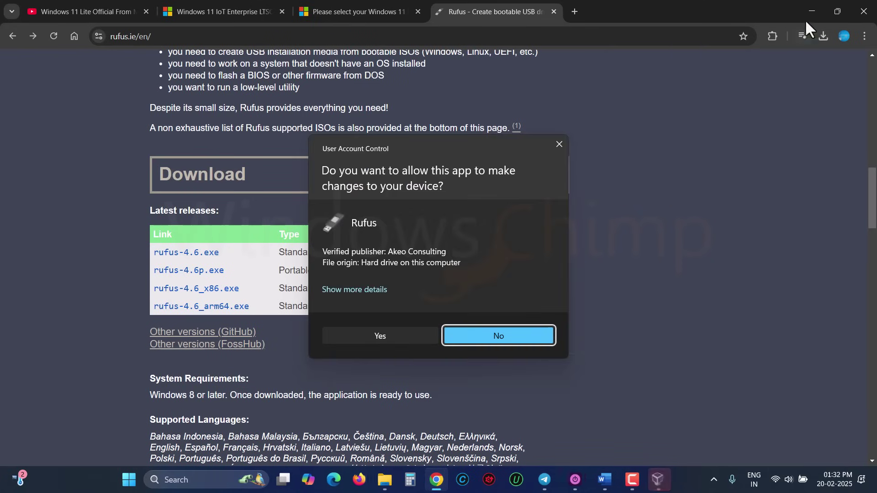
click(393, 335)
click(812, 11)
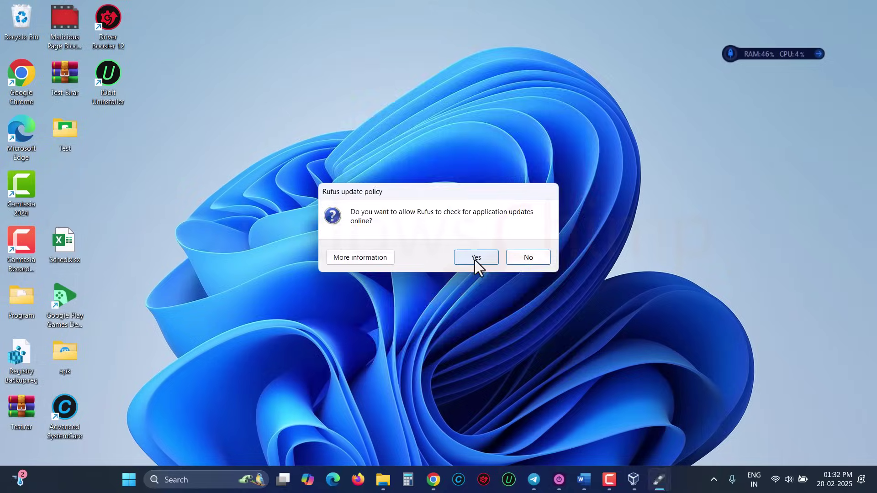
Load the Windows 11 IoT LTSC ISO as Rufus's boot image.
click(475, 259)
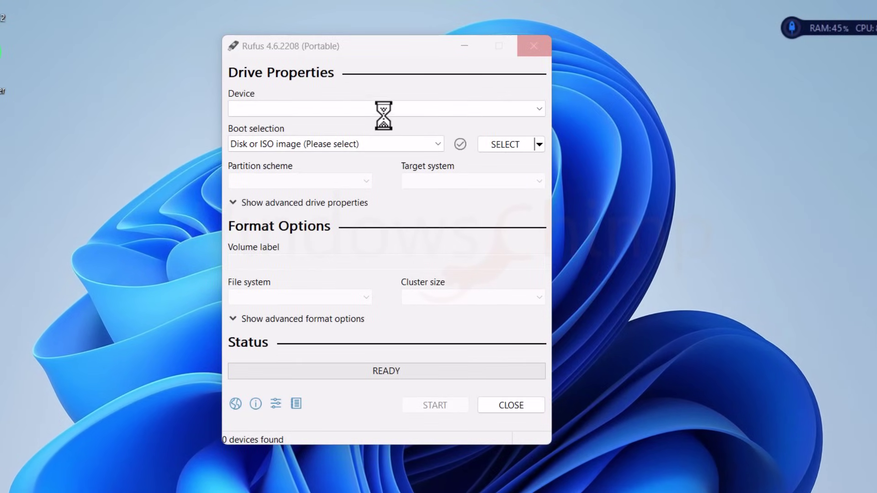
click(503, 144)
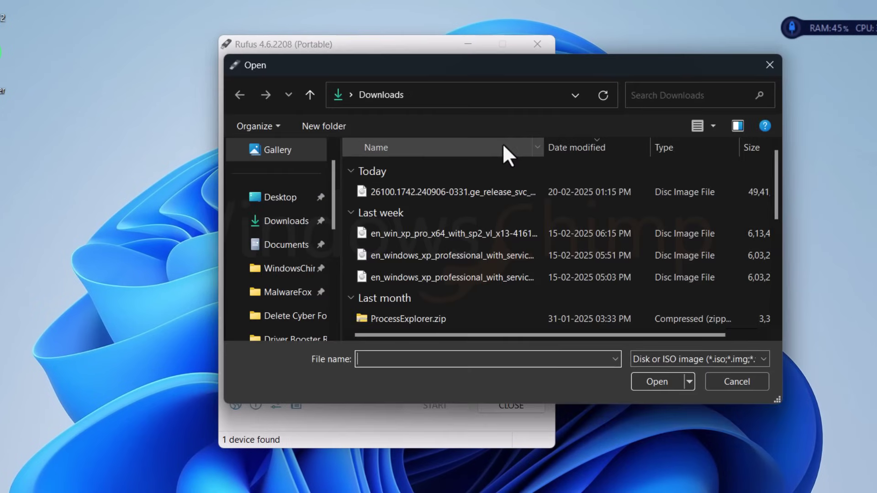
click(438, 192)
double_click(450, 190)
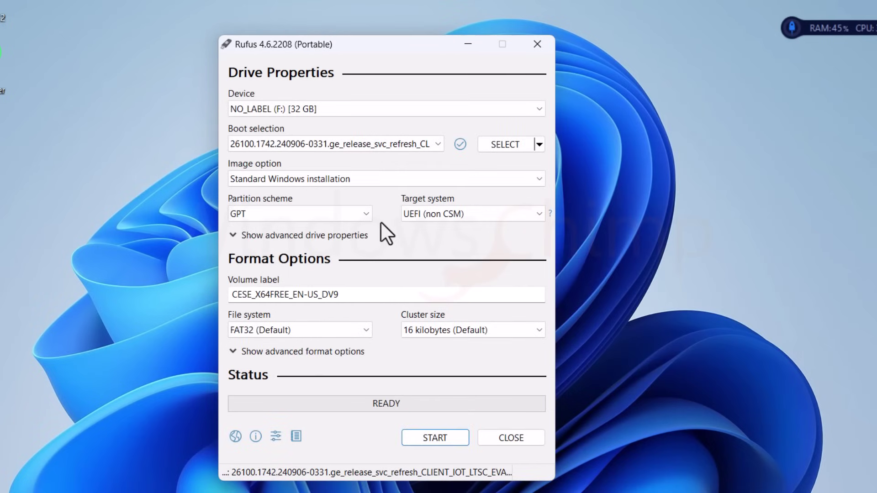
Set partition scheme to MBR with BIOS (or UEFI-CSM) target and start writing.
click(322, 215)
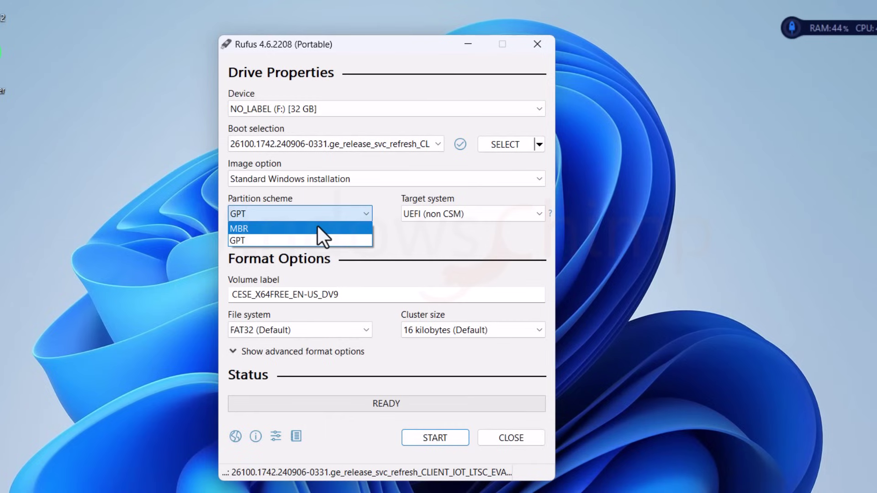
click(317, 228)
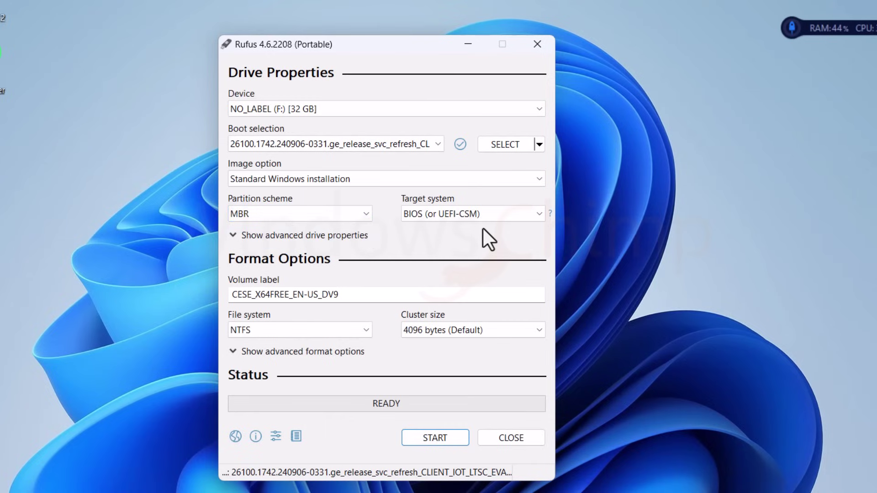
click(475, 215)
click(475, 215)
click(433, 441)
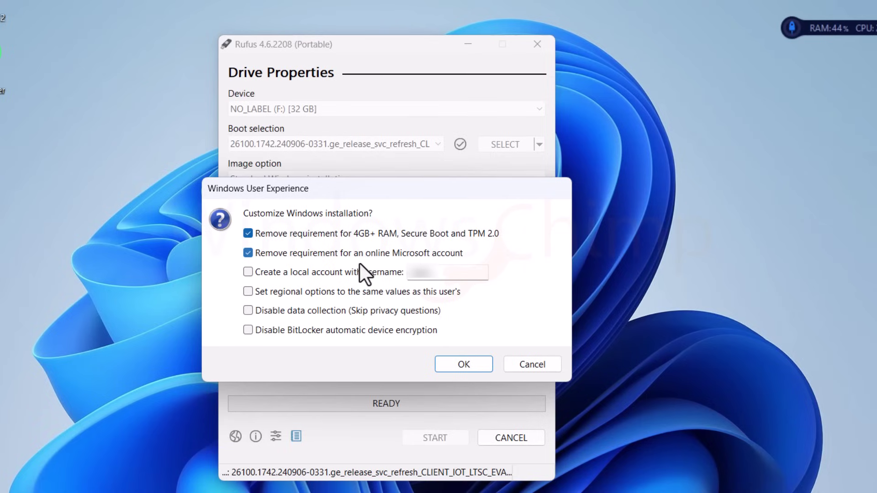
Untick 'Remove requirement for an online Microsoft account' and confirm the customization options.
click(248, 253)
click(452, 364)
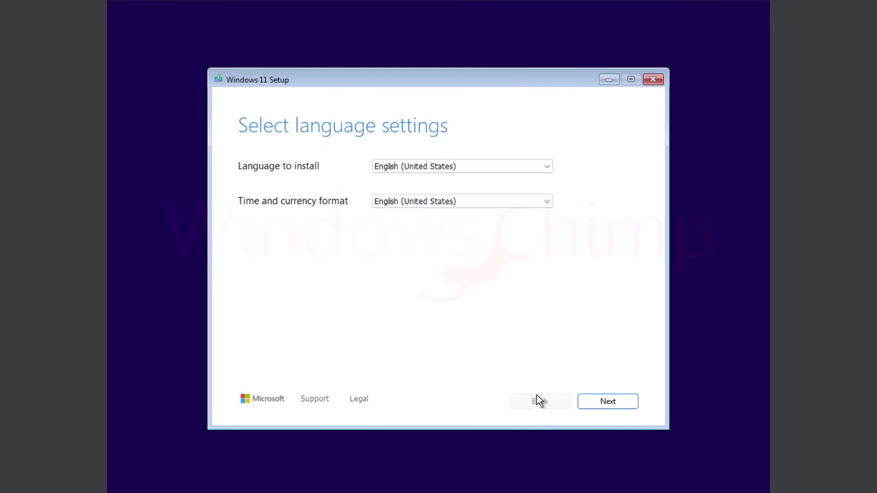
Keep English (United States), agree to delete everything for Install Windows 11, and accept the license terms.
click(612, 404)
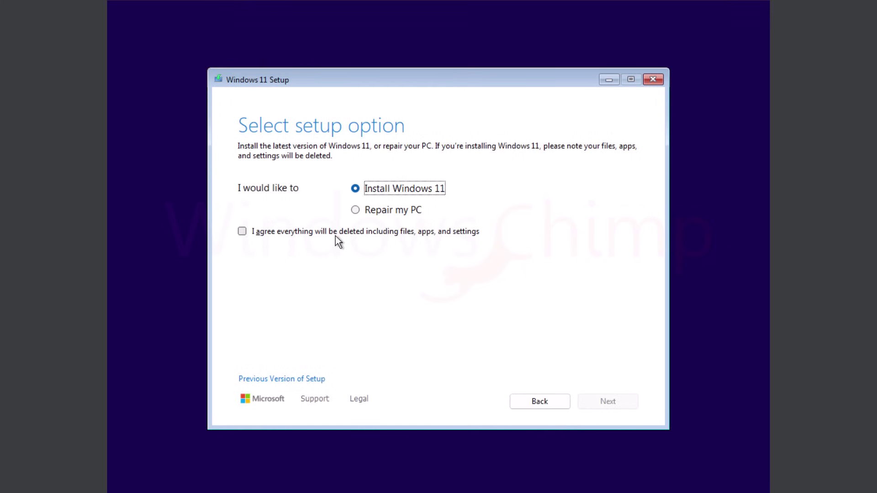
click(244, 232)
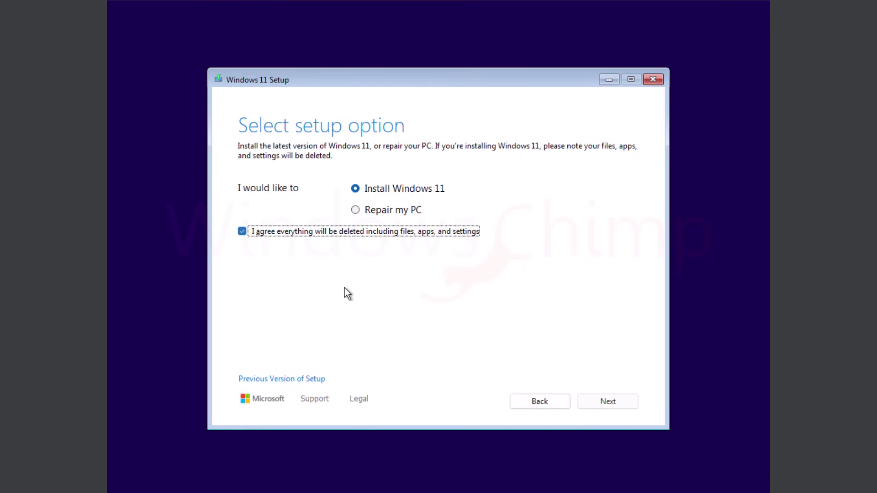
click(609, 407)
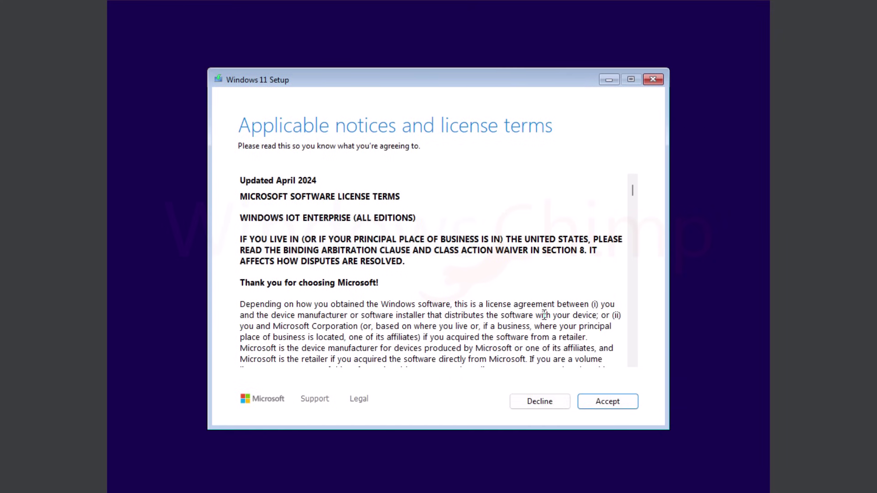
scroll(557, 349, down, 10)
scroll(556, 349, down, 15)
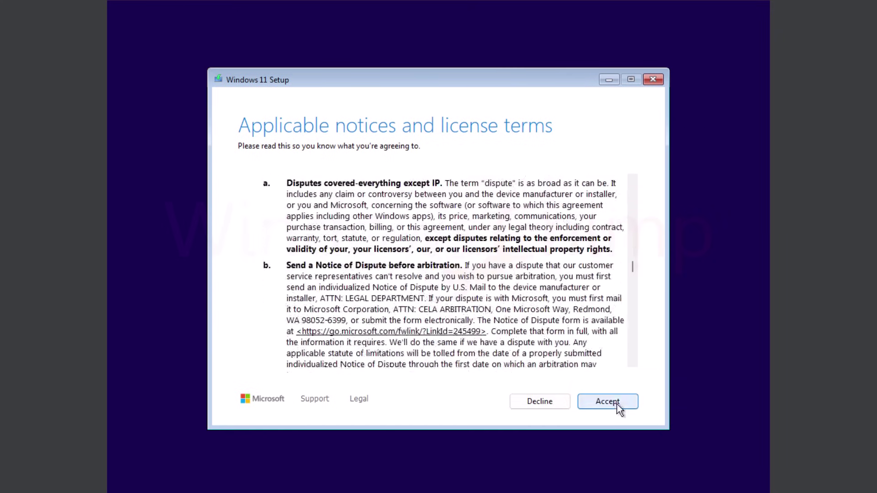
click(617, 403)
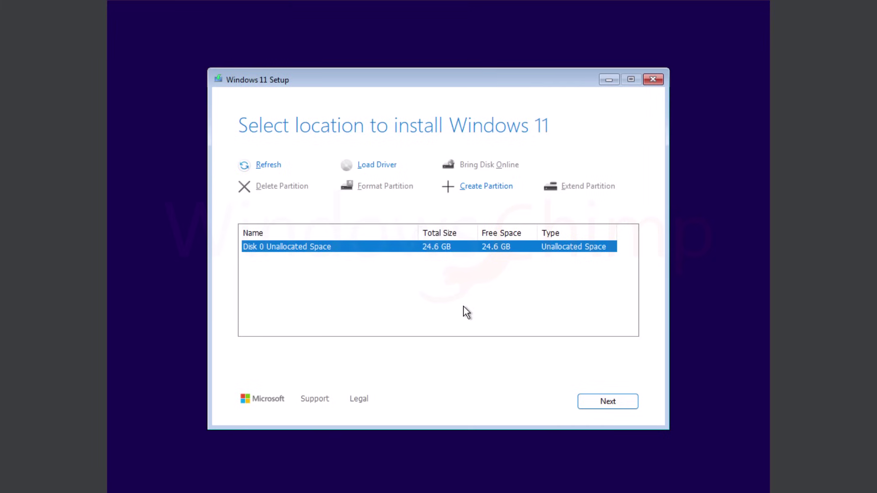
Install Windows 11 IoT Enterprise LTSC Evaluation onto Disk 0's 24.6 GB unallocated space.
click(615, 402)
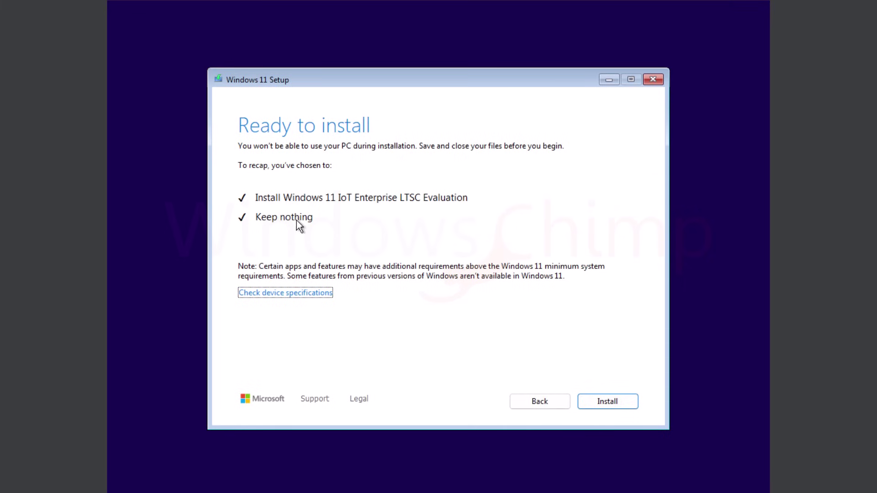
click(614, 406)
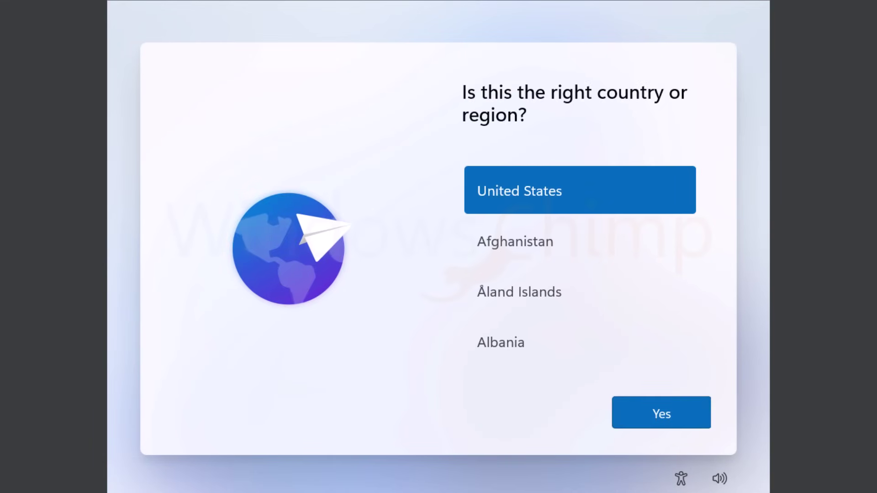
Confirm United States as the region and accept the default keyboard layout.
click(667, 424)
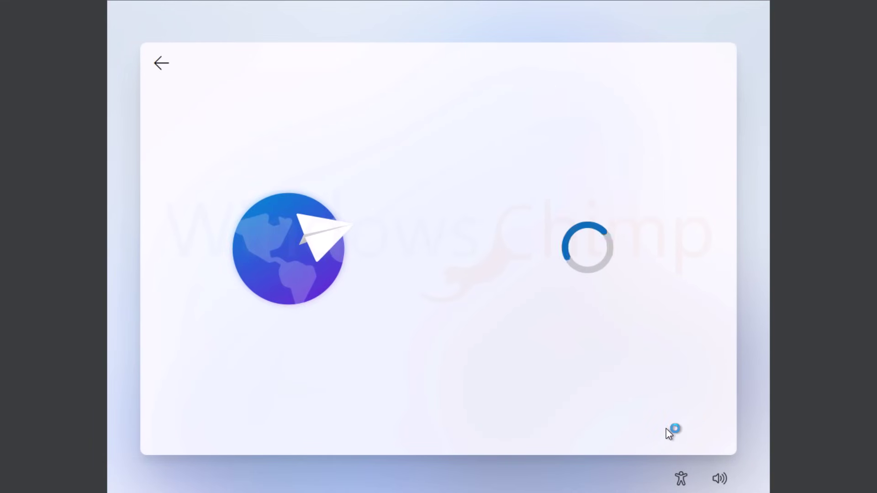
click(667, 415)
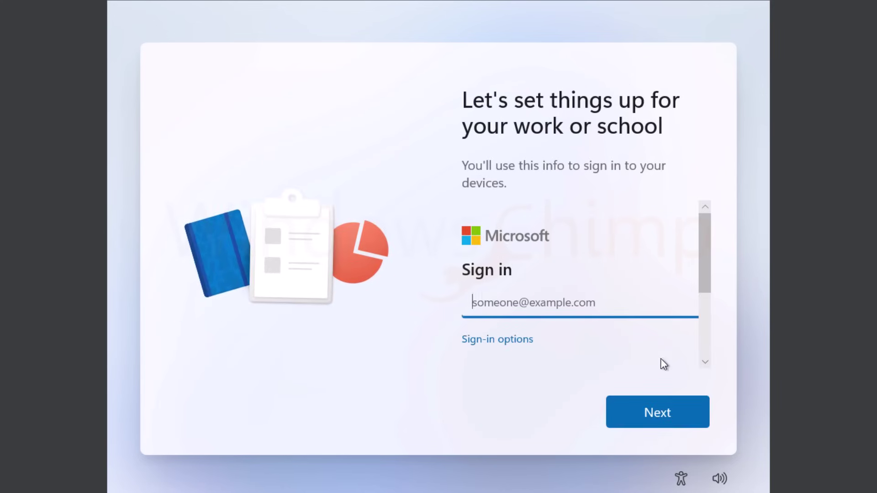
scroll(550, 340, down, 3)
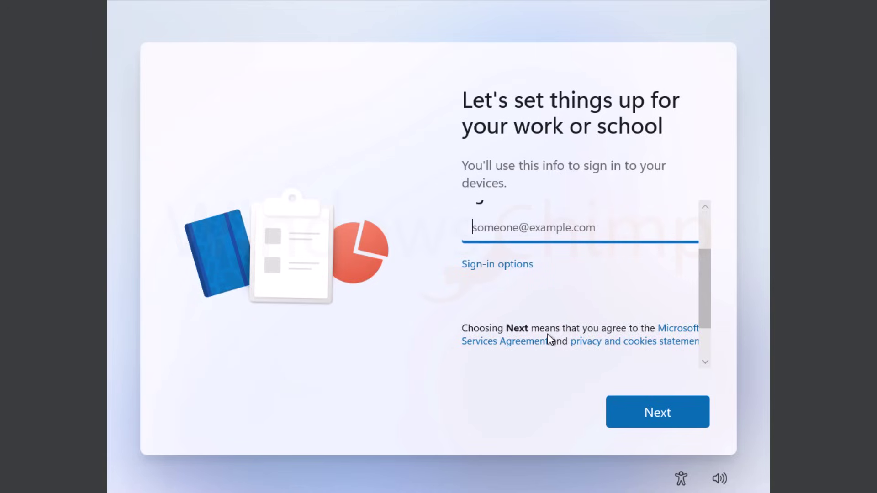
scroll(550, 340, up, 2)
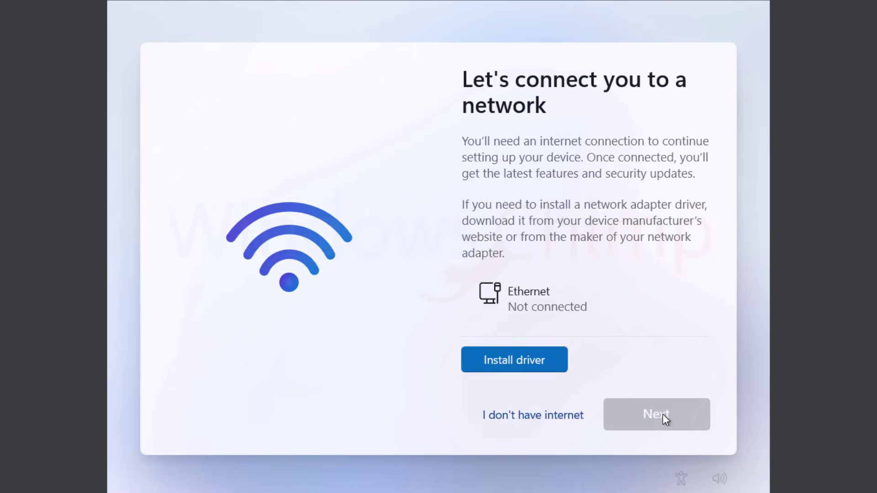
Continue without internet and create a local account name with no password.
click(538, 417)
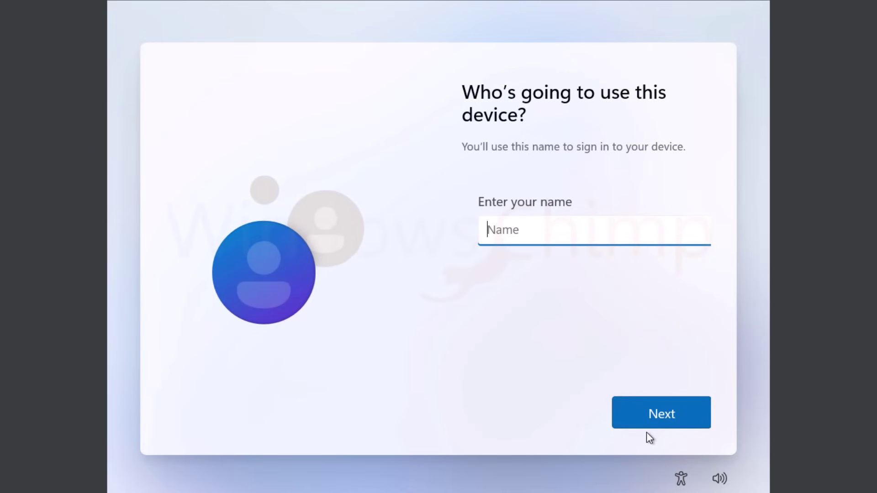
text(WindowsChimp)
key(Return)
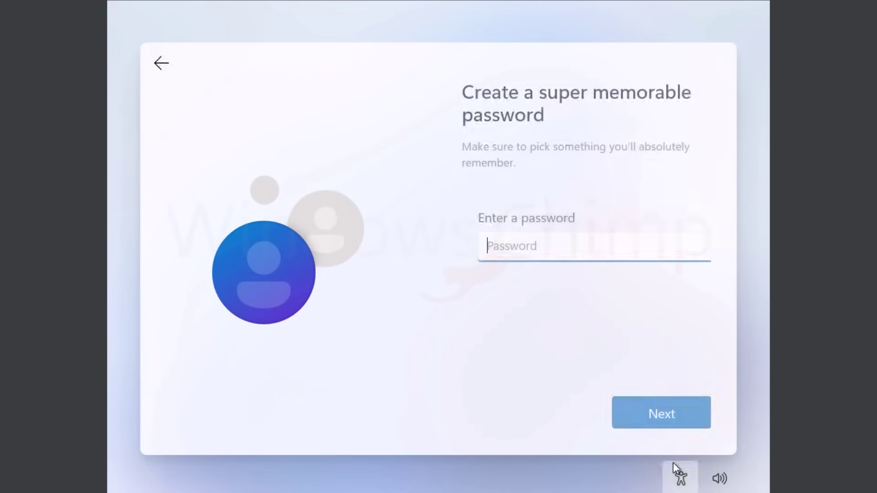
key(Return)
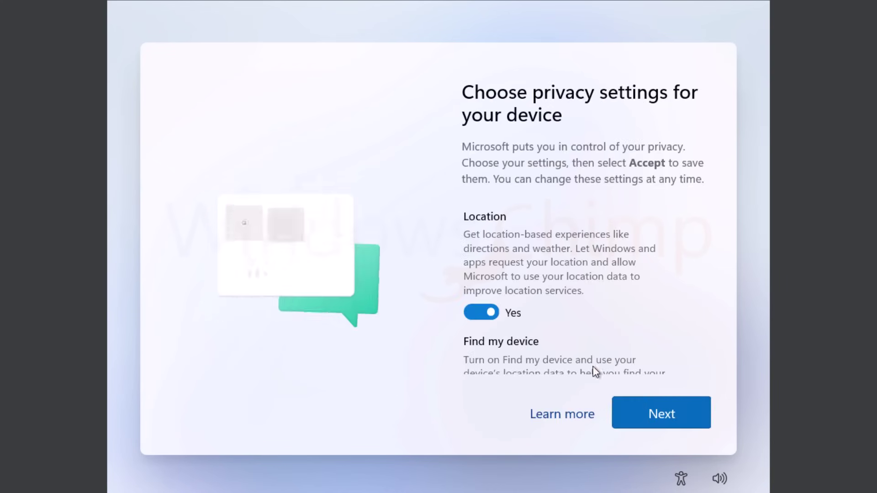
Switch off location, inking, tailored experiences and advertising ID, limit diagnostics to required, then accept.
click(499, 313)
scroll(493, 340, down, 2)
scroll(493, 340, down, 3)
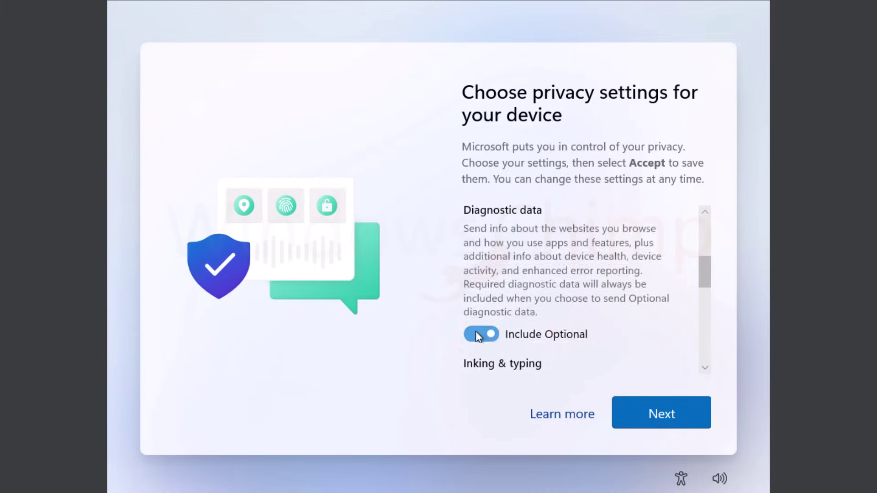
click(477, 333)
scroll(497, 335, down, 2)
click(480, 354)
scroll(574, 349, down, 2)
click(484, 357)
scroll(475, 293, down, 3)
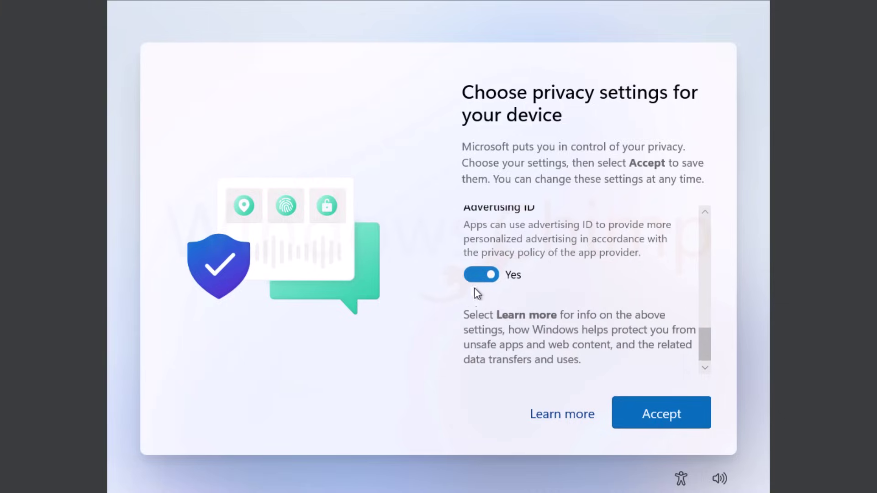
click(479, 273)
click(675, 416)
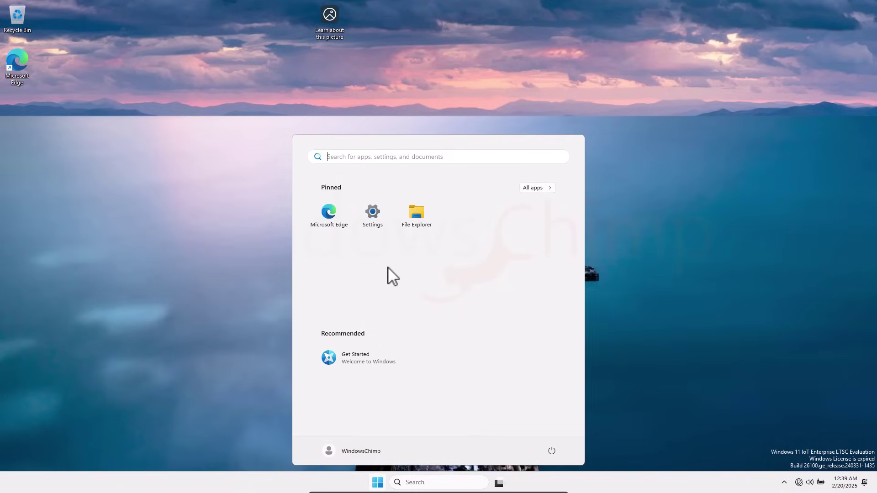
Close the Start menu to reveal the desktop showing the licence valid for 90 days.
click(817, 413)
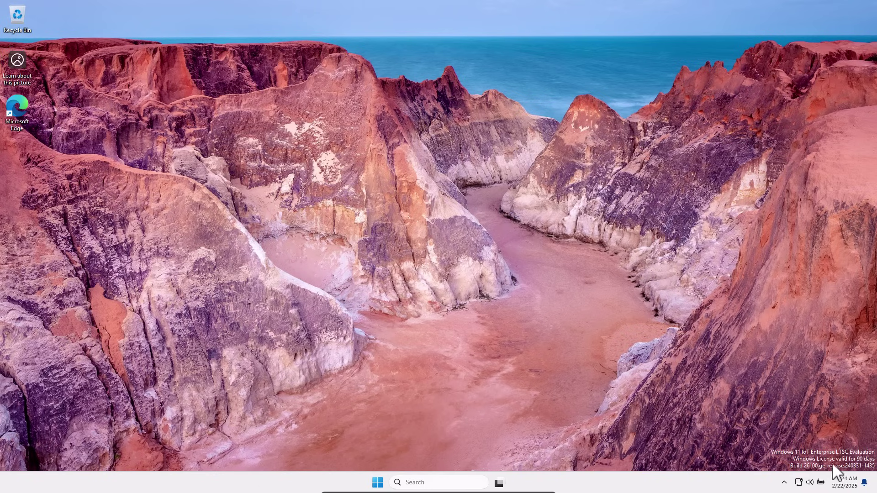
Browse All apps in Start, glance at the power menu, then launch Settings.
click(377, 483)
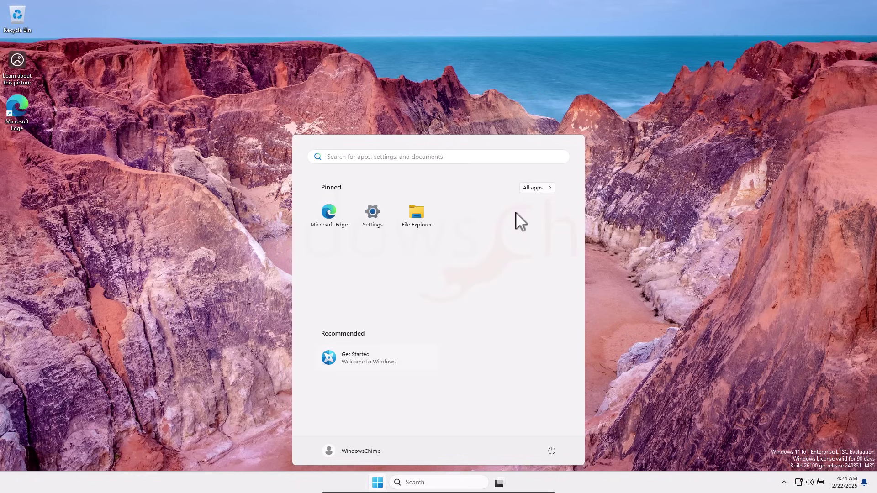
click(541, 188)
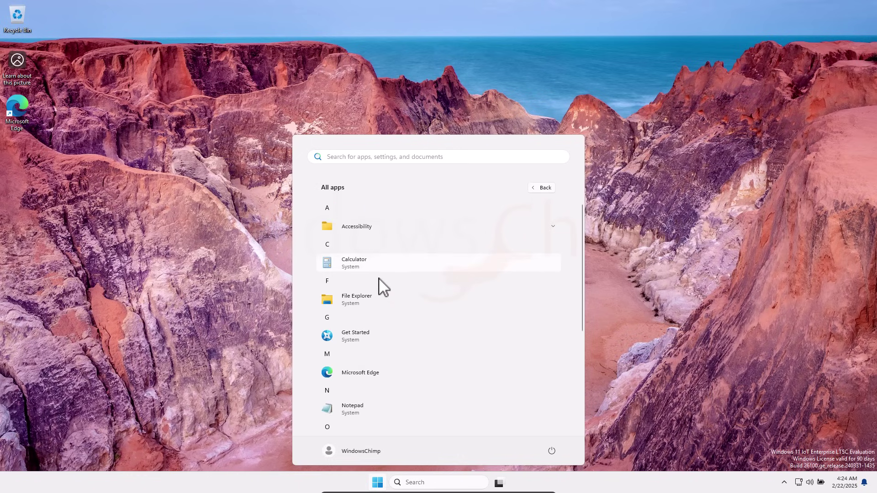
scroll(369, 350, down, 1)
scroll(370, 361, down, 4)
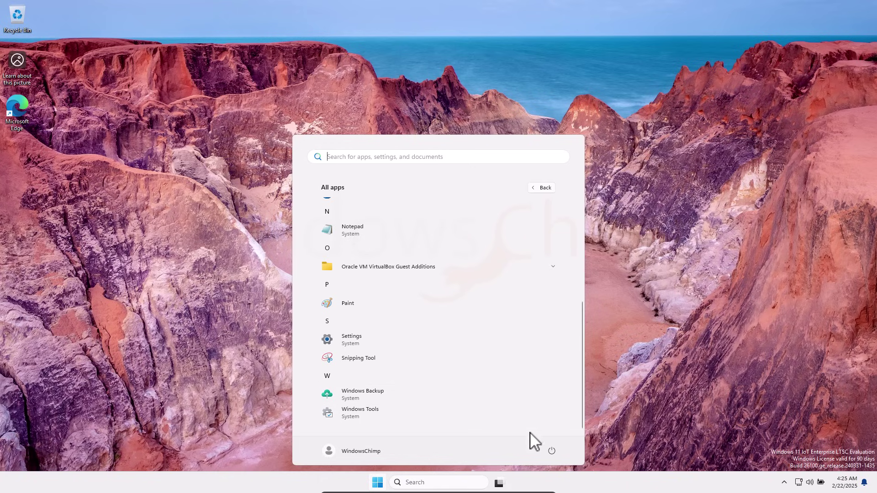
click(551, 451)
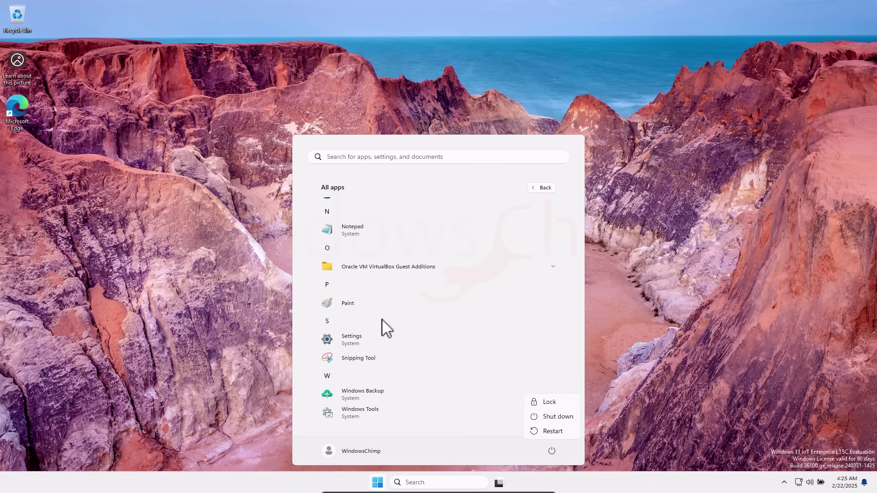
click(458, 342)
scroll(439, 340, up, 3)
scroll(440, 346, down, 4)
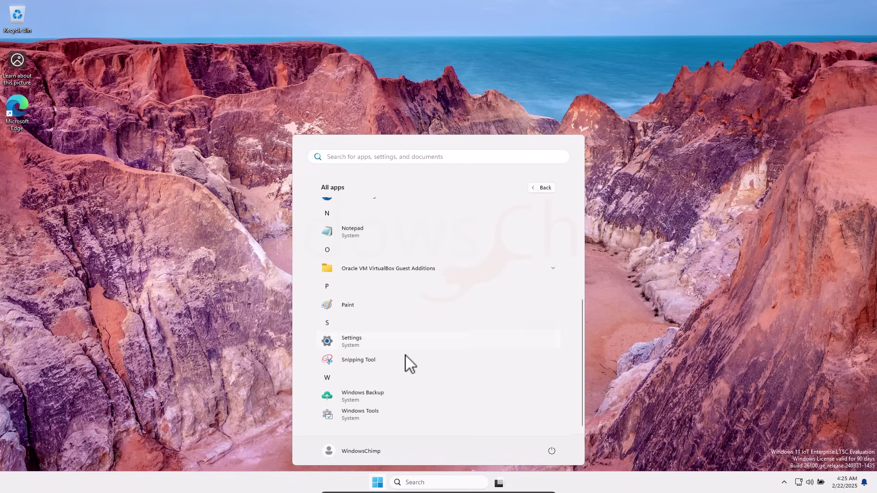
click(354, 347)
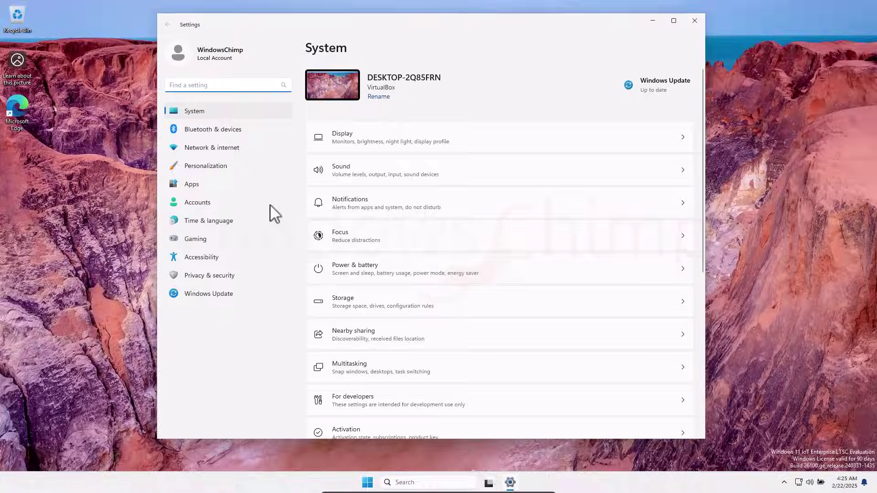
Maximize Settings and expand the Activation state on the Activation page.
click(673, 21)
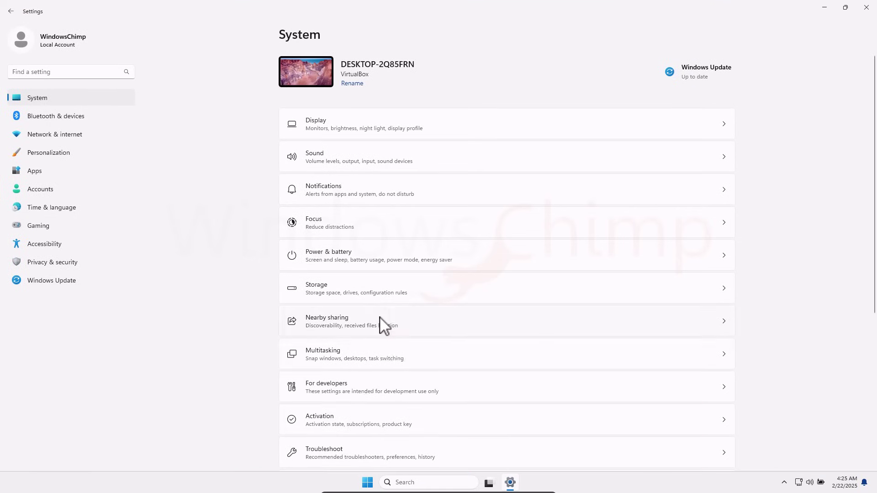
click(347, 427)
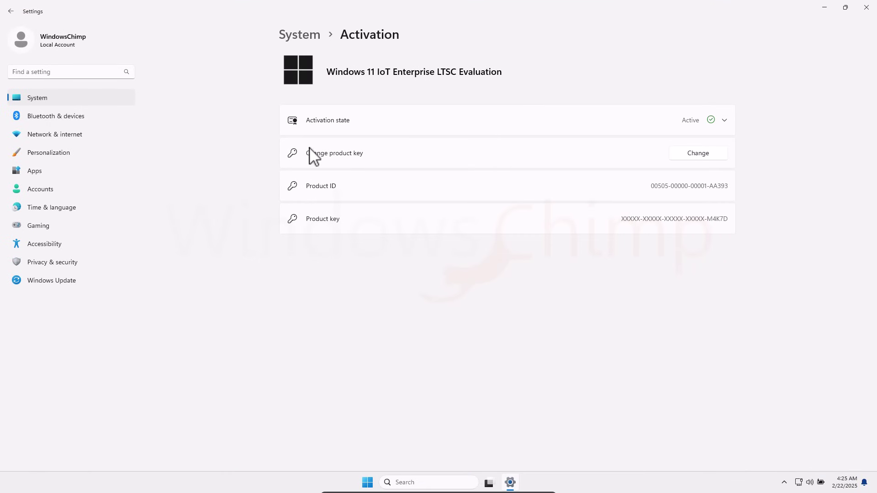
click(477, 126)
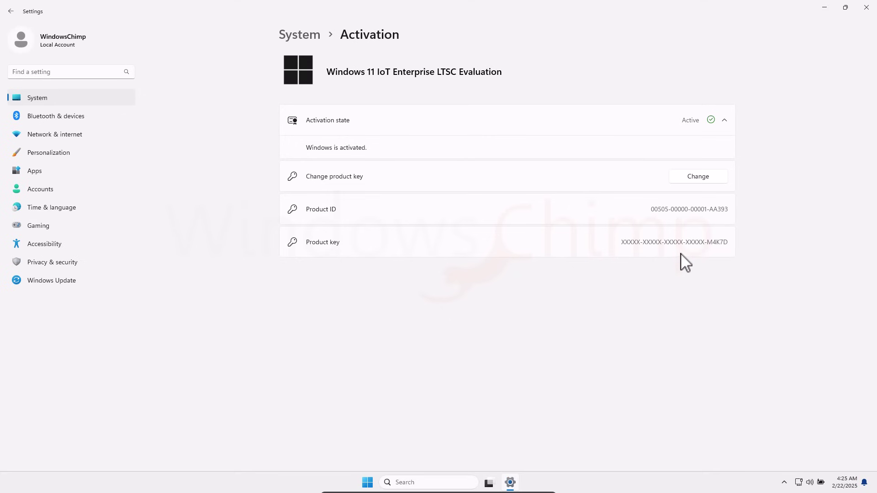
Return to System and open Display, showing 1920 × 1080 at 100% scale.
click(46, 96)
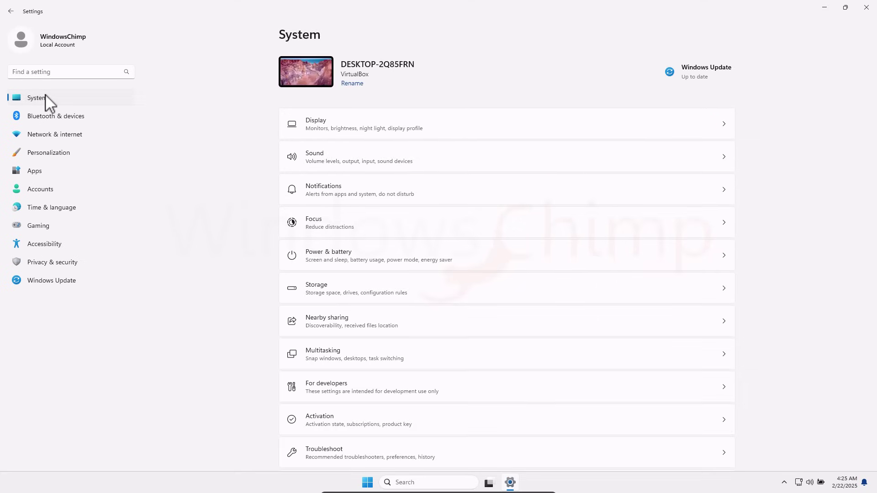
click(390, 132)
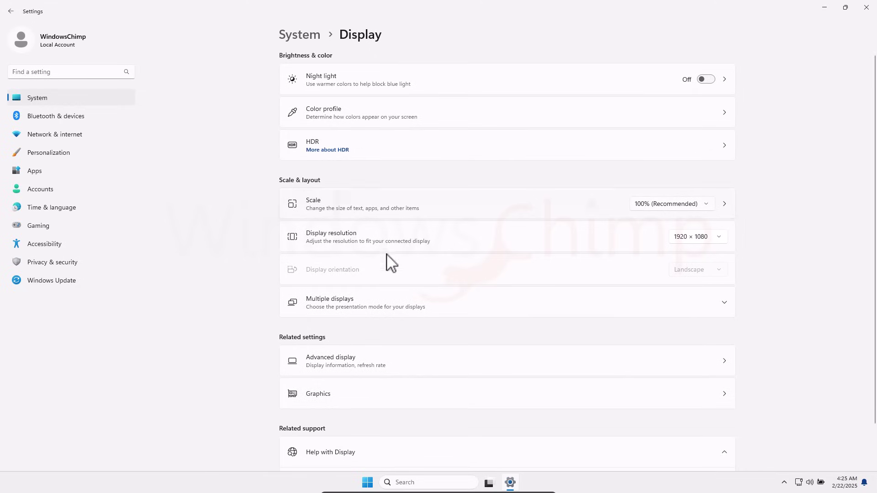
scroll(387, 292, down, 1)
scroll(388, 311, up, 1)
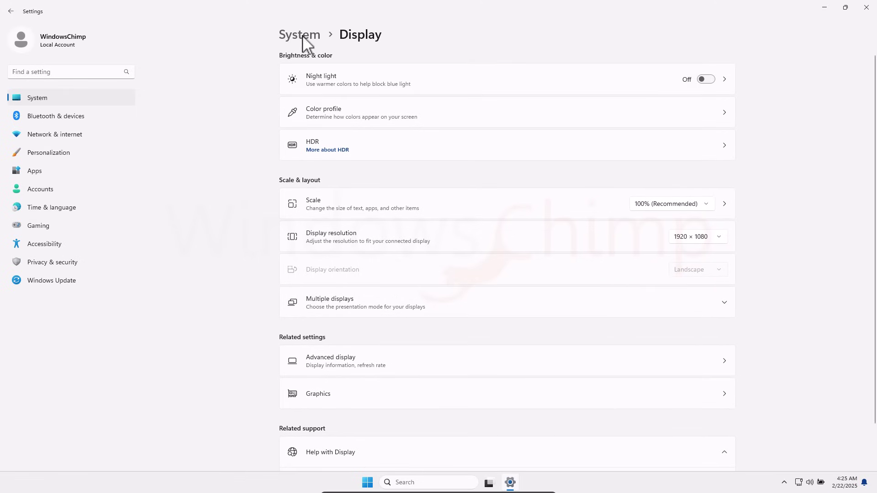